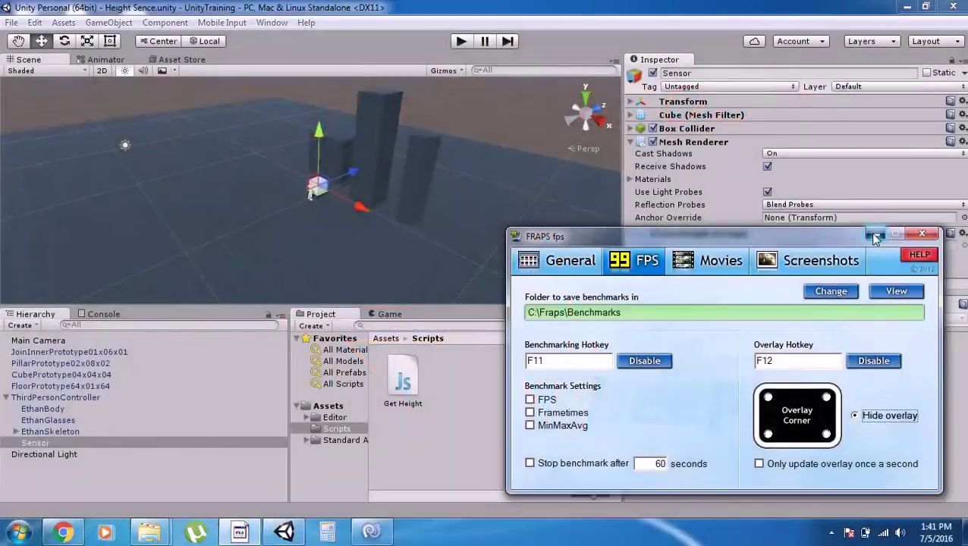
Minimize the FRAPS window and expand the Sensor object's Transform component.
click(872, 235)
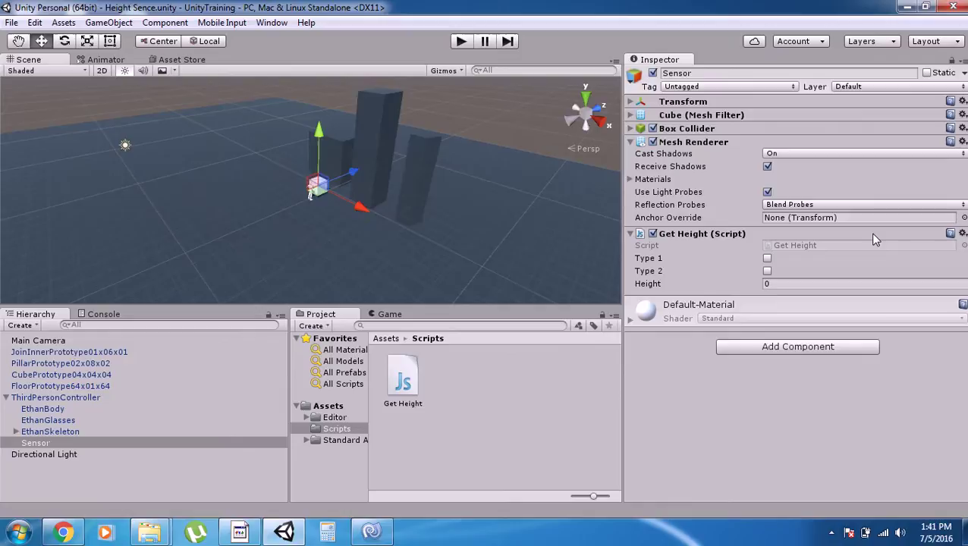
click(630, 102)
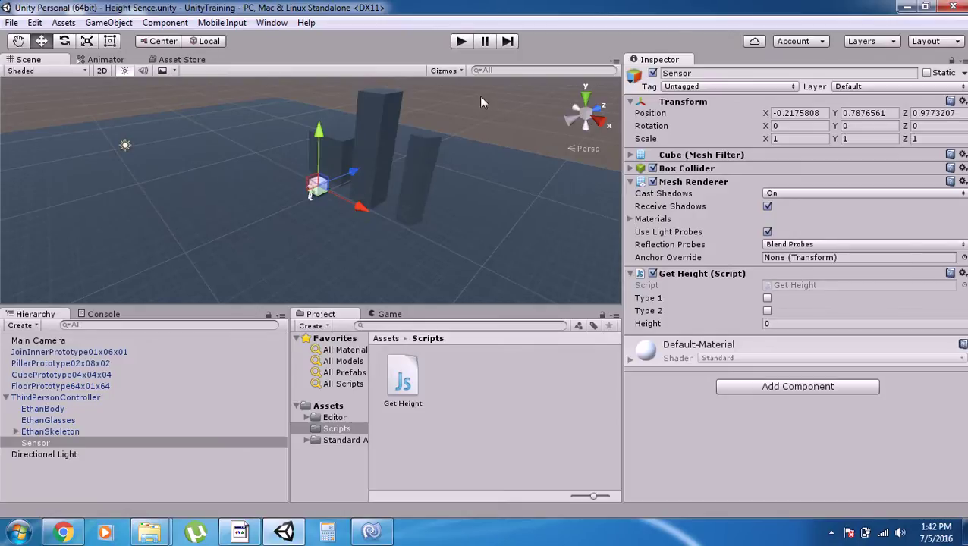
Run the scene, enable Type 2 on the Sensor's Get Height script, and walk the character around the blocks to test it.
click(461, 40)
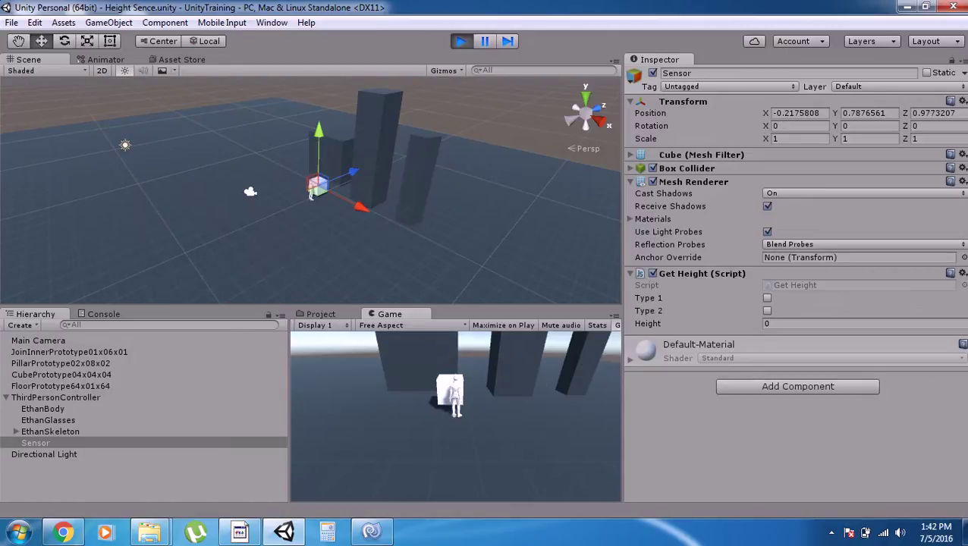
click(766, 311)
key(w)
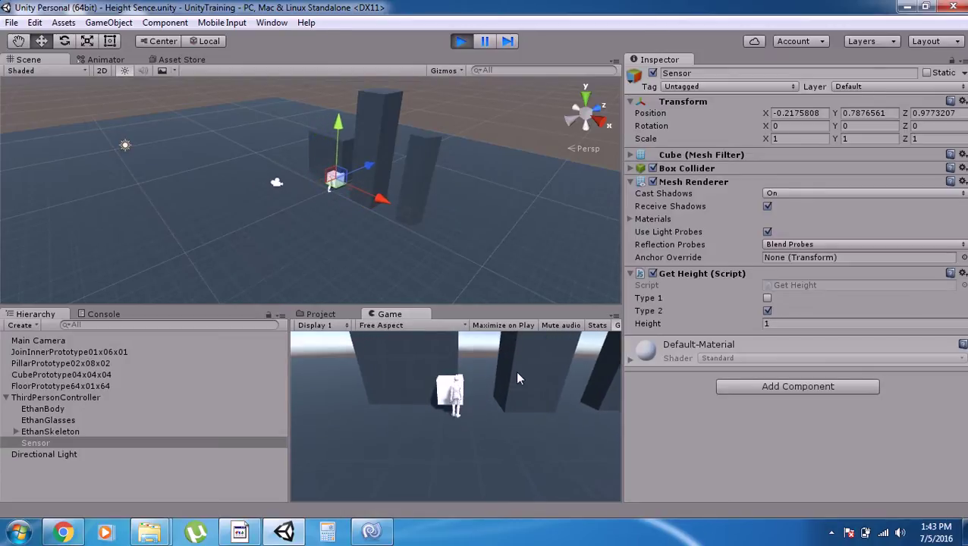
key(d)
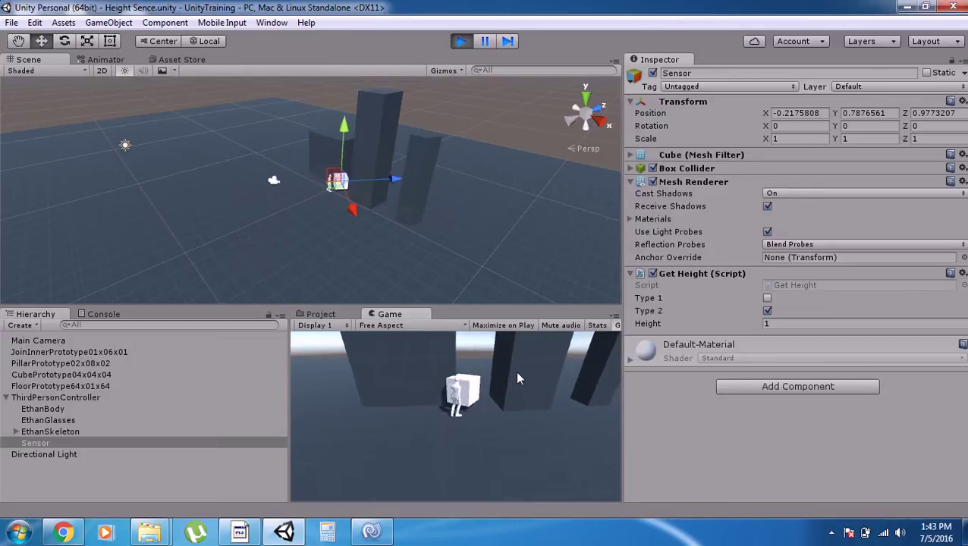
key(w)
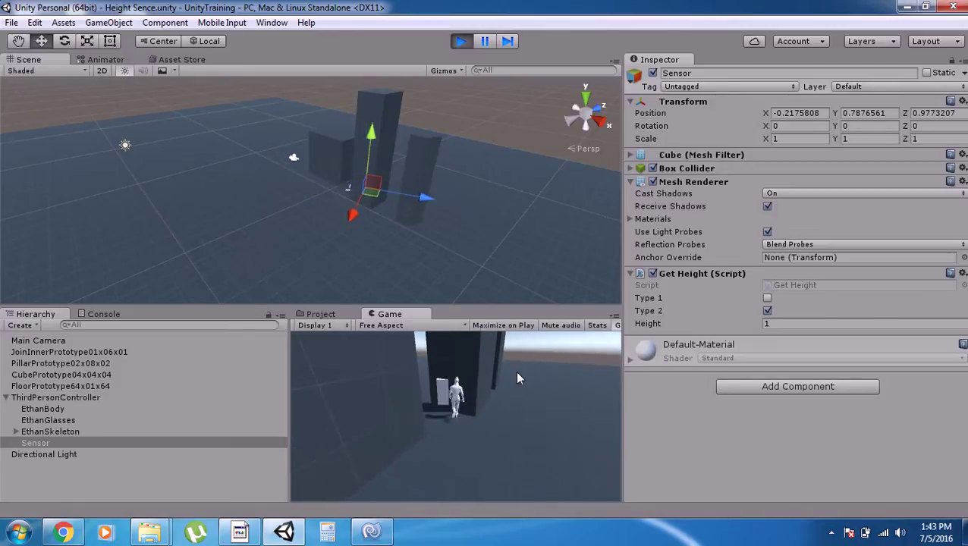
key(d)
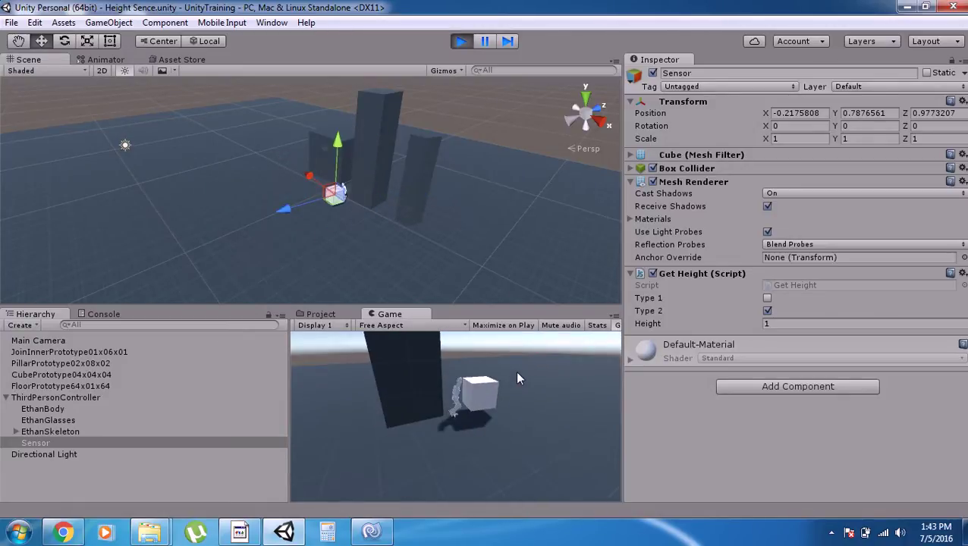
key(w)
key(a)
key(w)
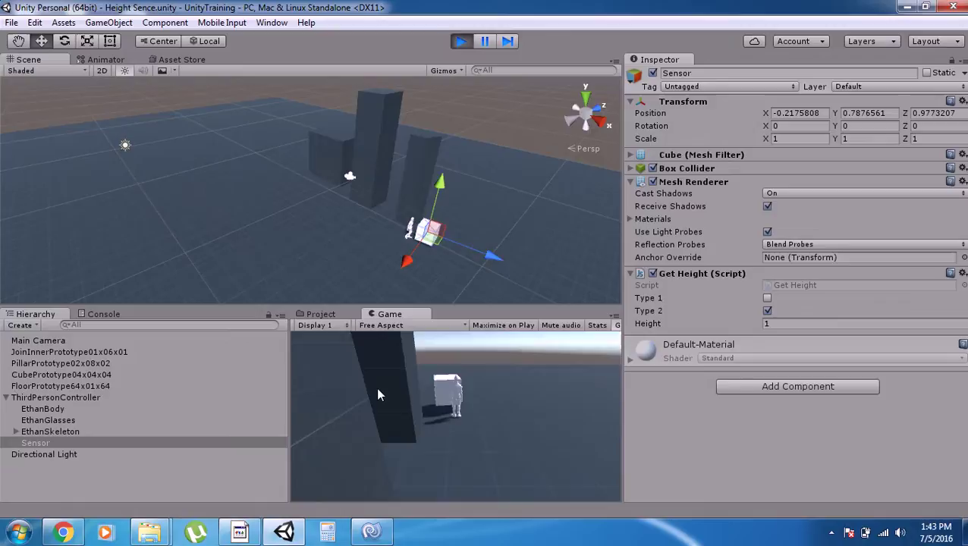
key(a)
key(a)
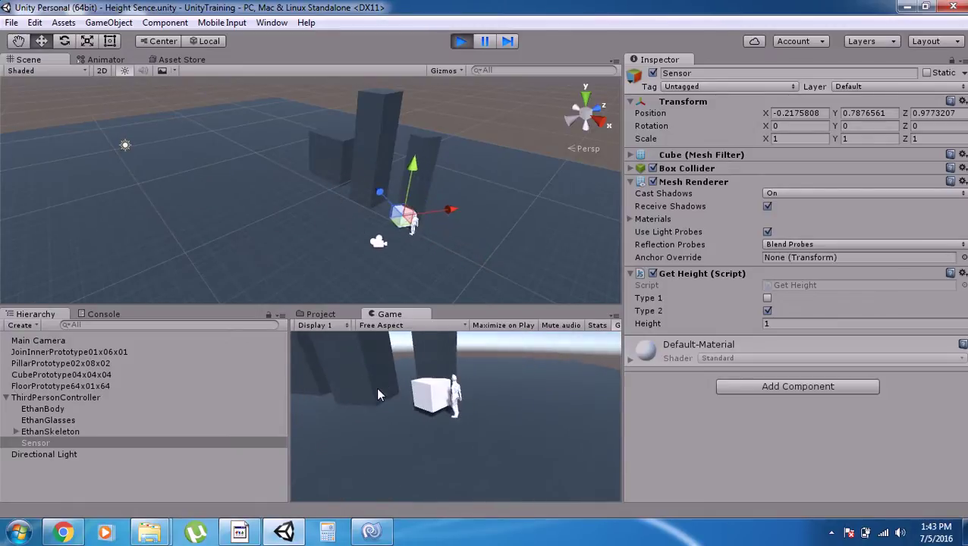
key(w)
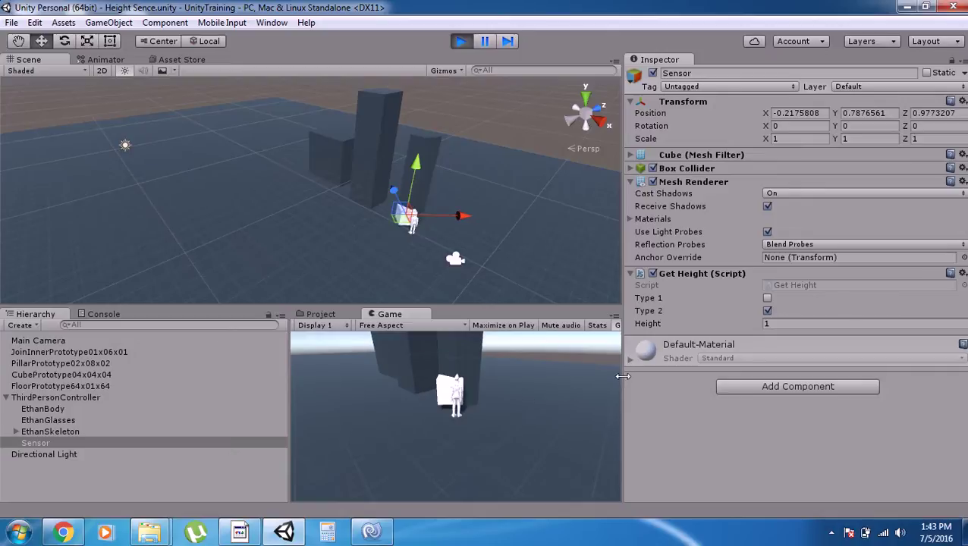
key(a)
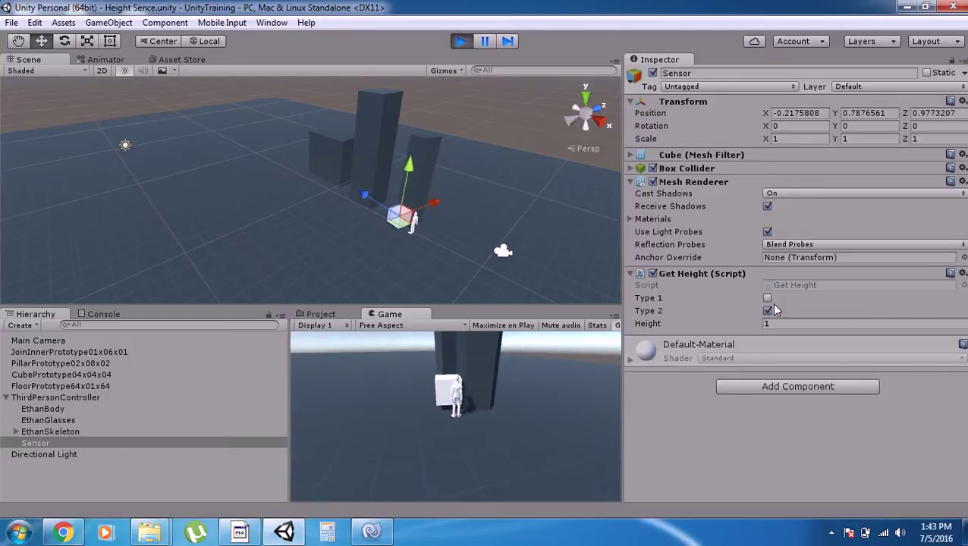
Switch the Get Height script from Type 2 to Type 1 and steer the character's sensor into the shorter pillar.
click(767, 311)
click(765, 298)
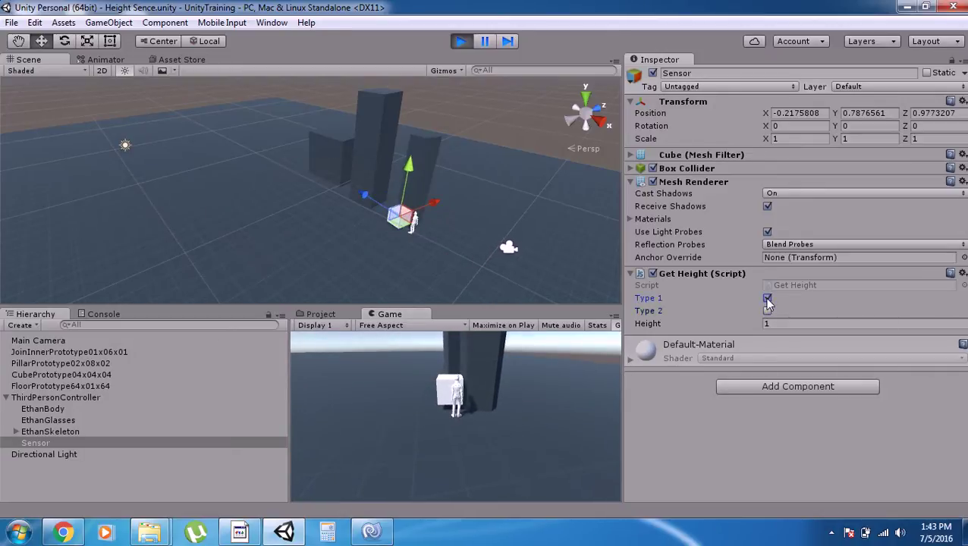
click(569, 389)
key(a)
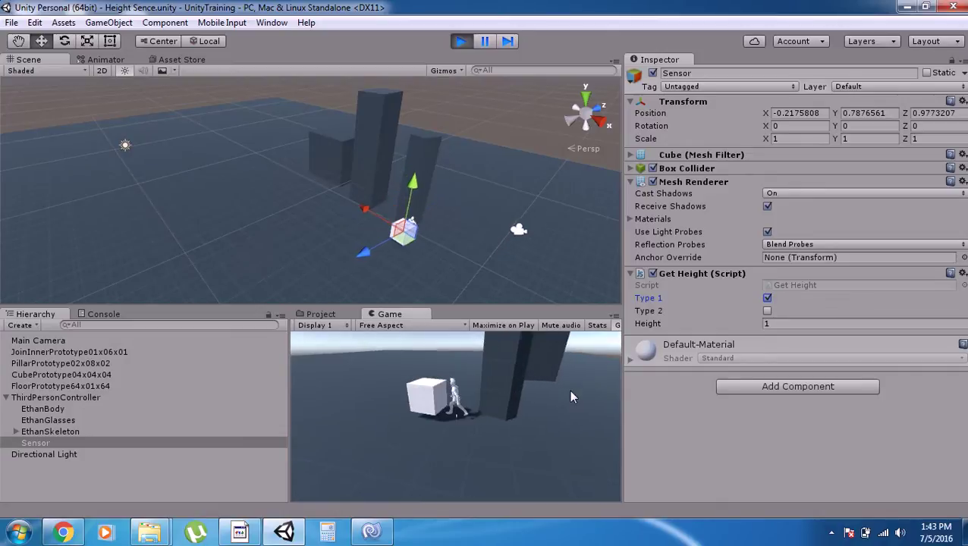
key(d)
key(w)
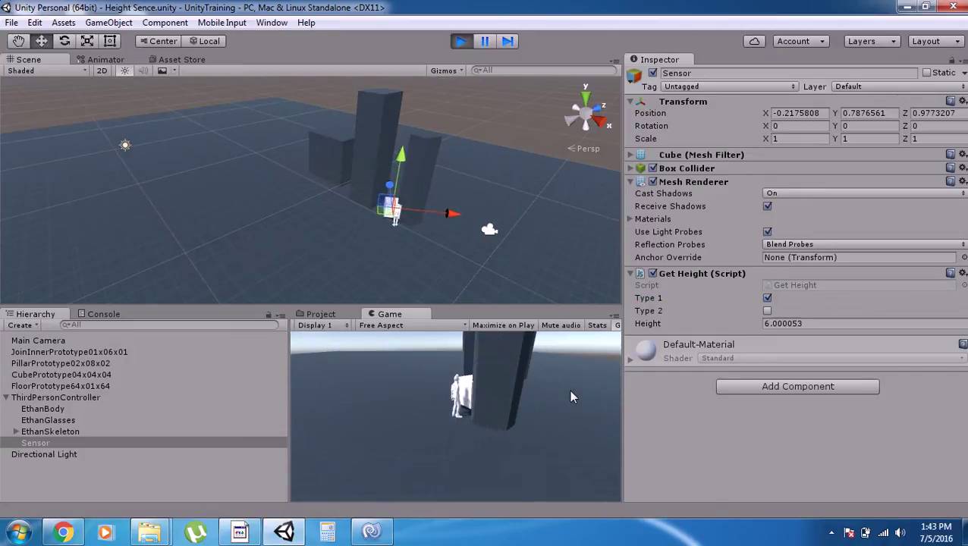
key(d)
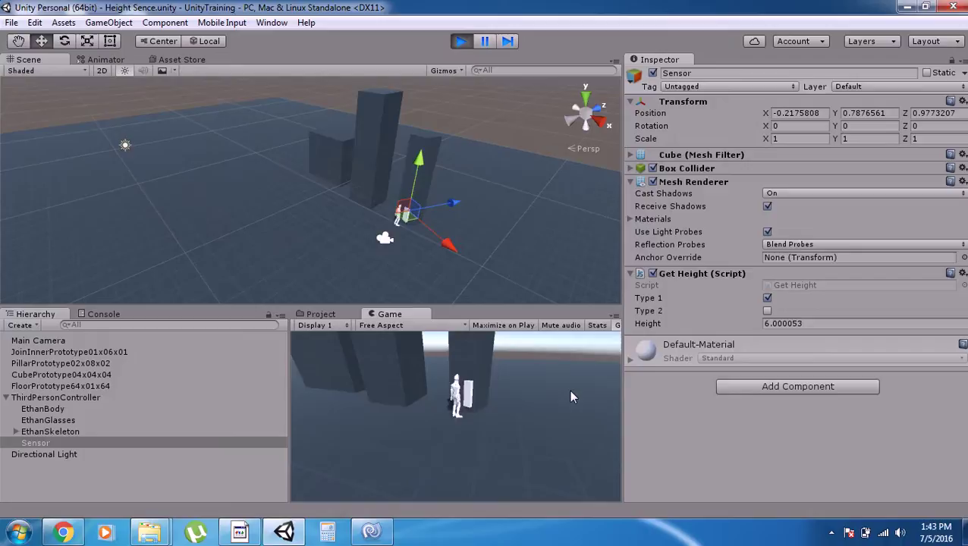
Steer the sensor into the tall pillar and the large cube, and end the play test, returning to the project's Scripts folder.
key(a)
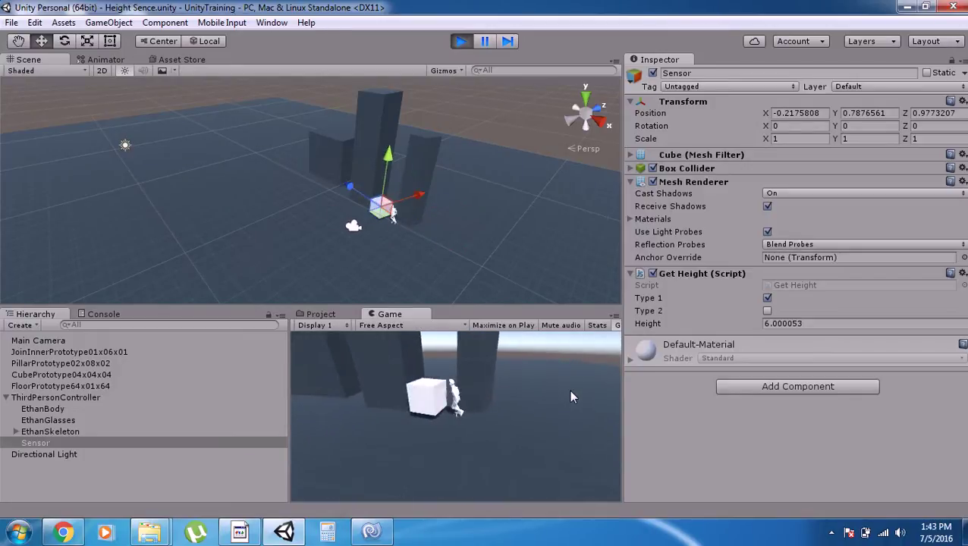
key(w)
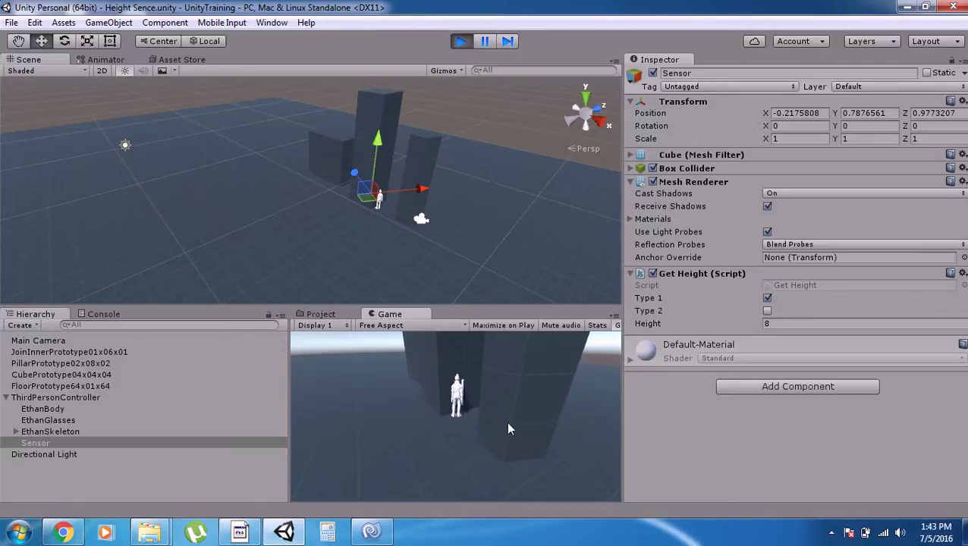
key(w)
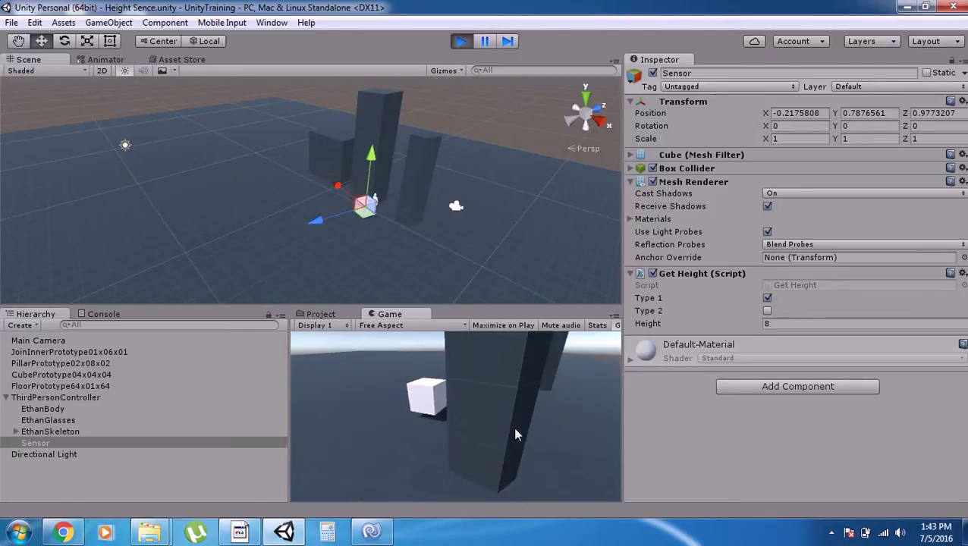
key(d)
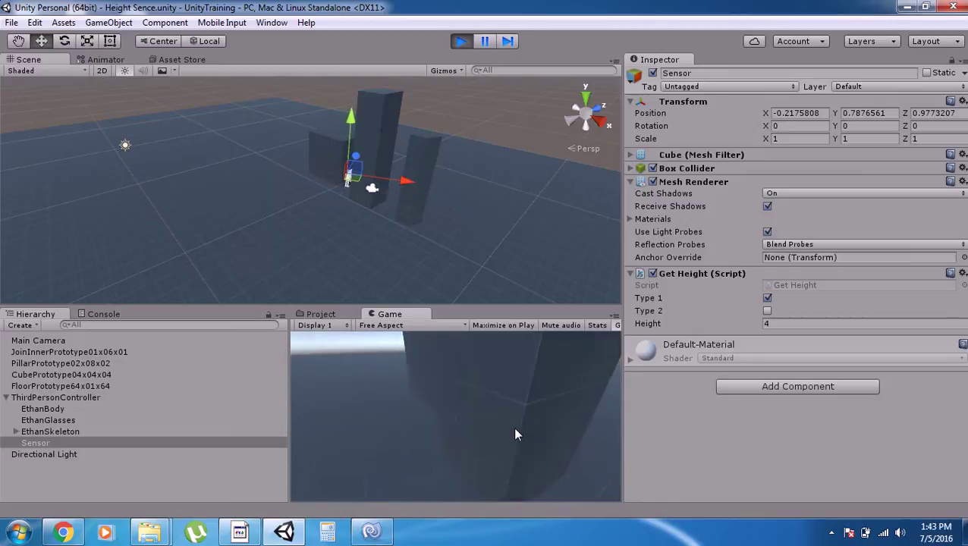
key(a)
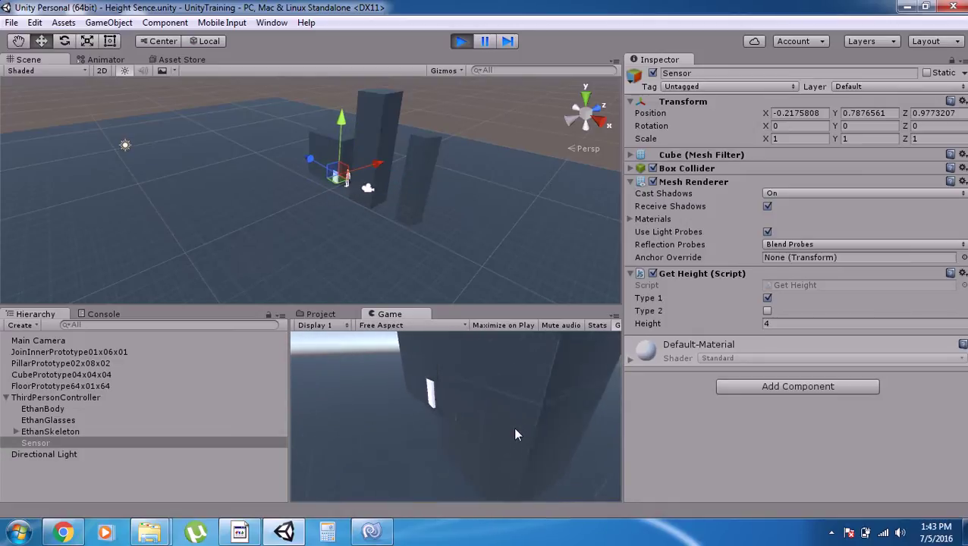
key(w)
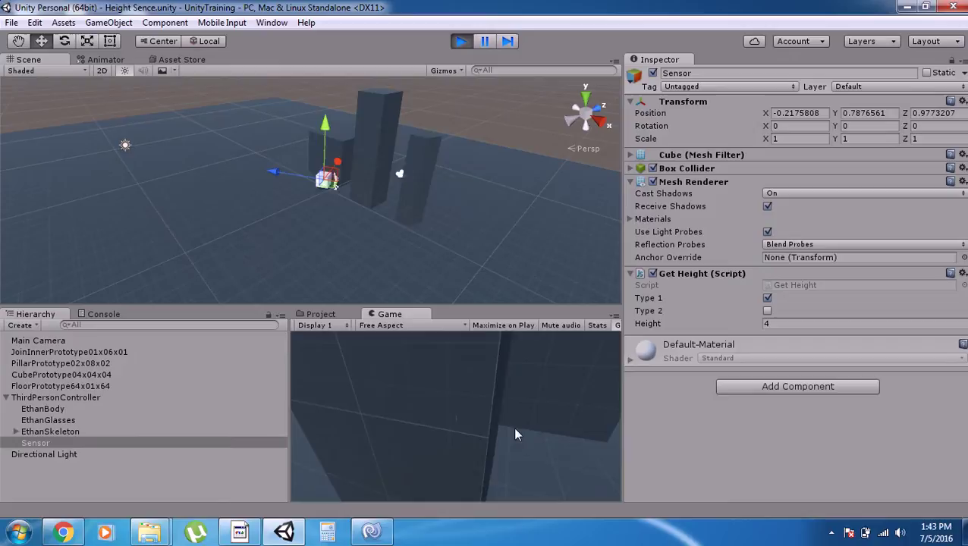
click(460, 43)
click(320, 314)
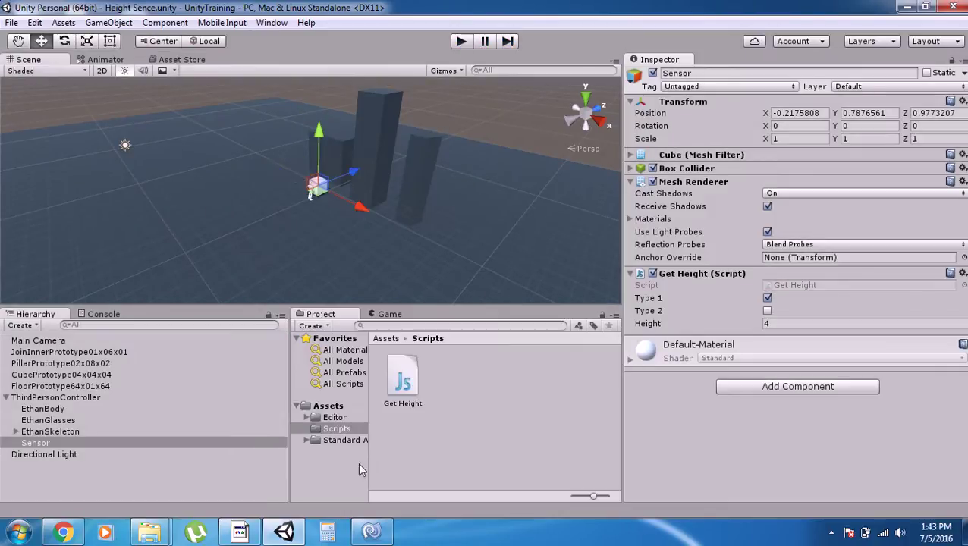
Switch to MonoDevelop to review Get Height.js, comparing its Type 1 and Type 2 code with the Sensor's settings in Unity.
click(371, 531)
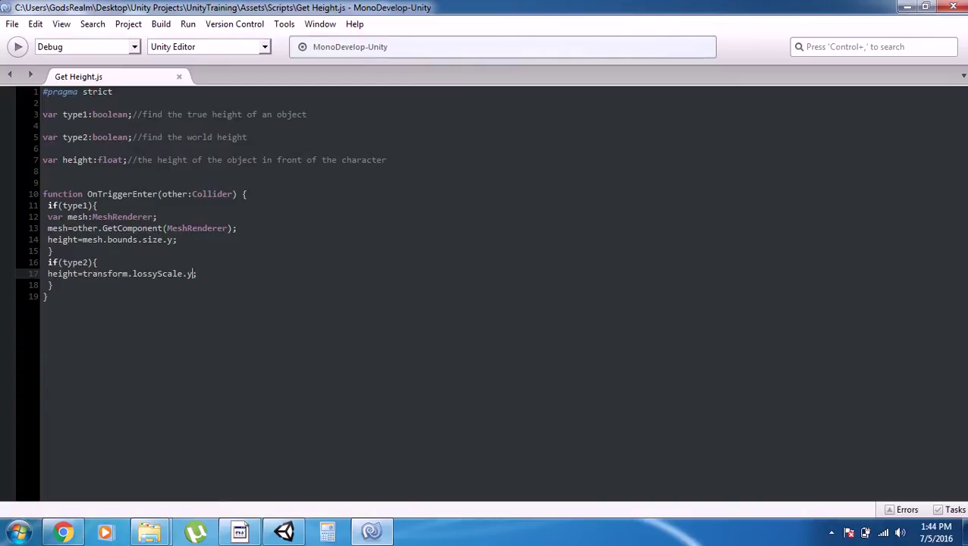
click(284, 531)
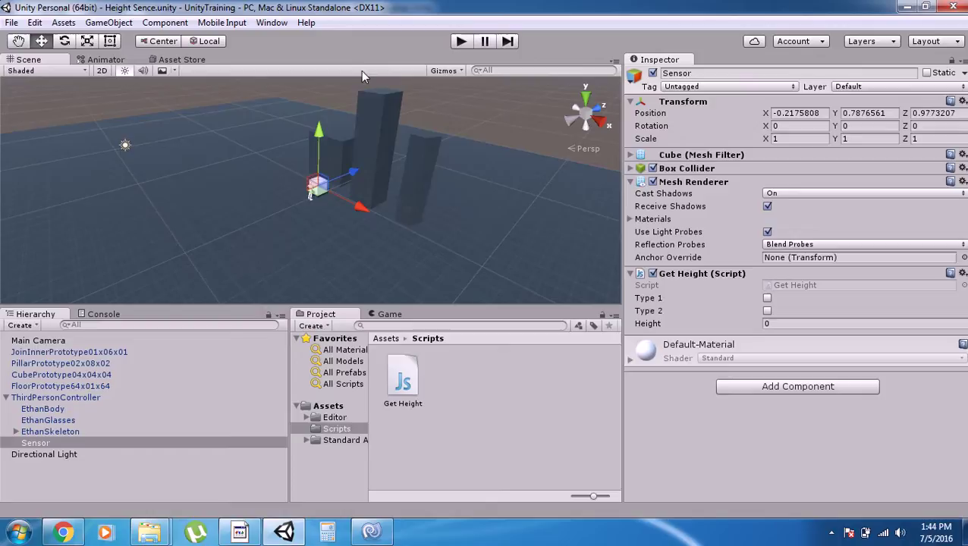
click(371, 531)
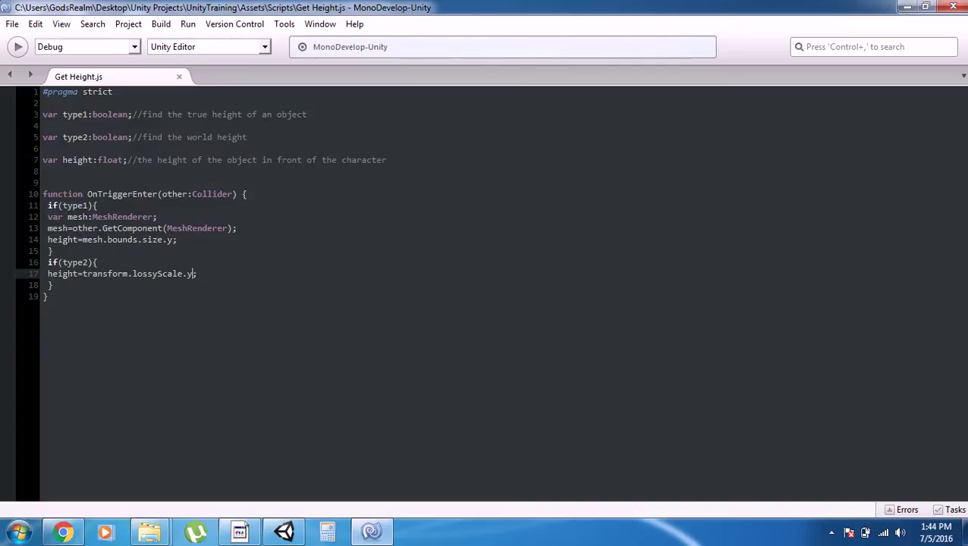
click(284, 531)
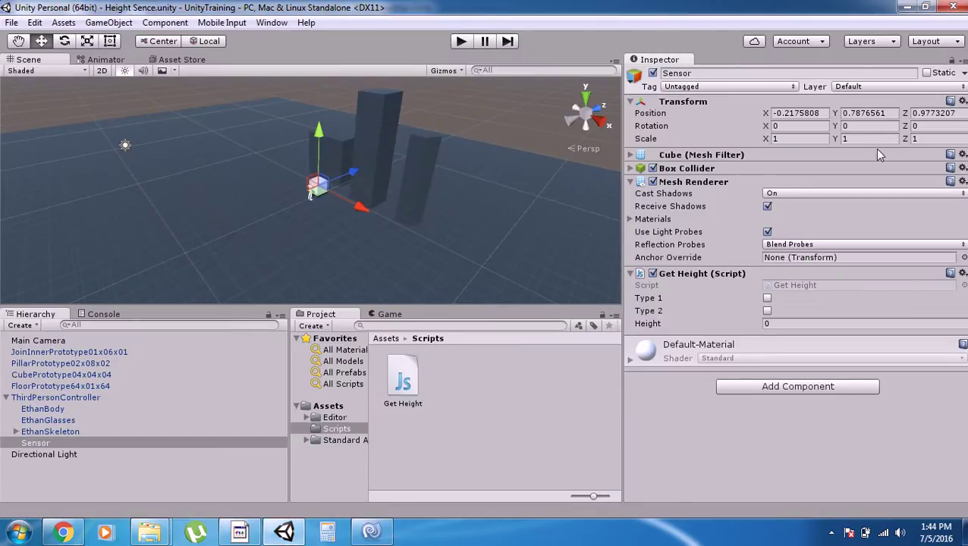
click(370, 531)
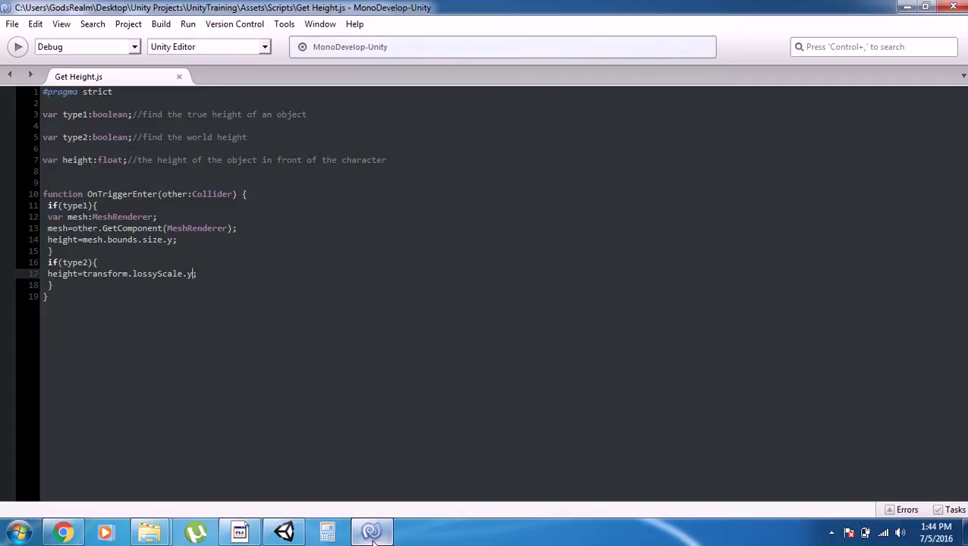